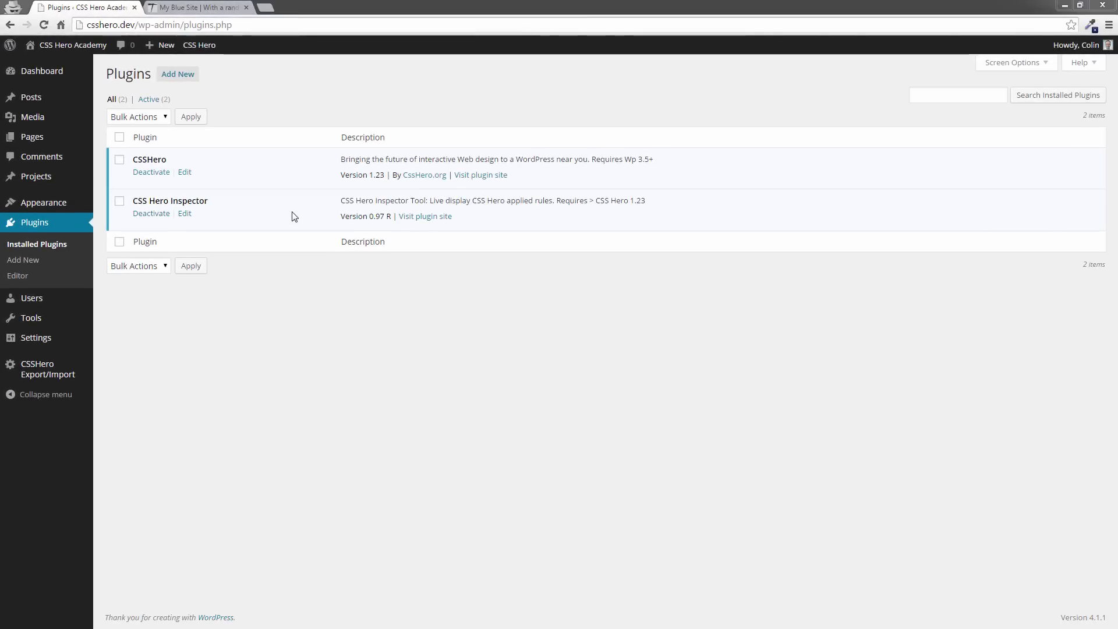
# - Switch to My Blue Site's front end and launch the CSS Hero editor for element editing
pyautogui.hotkey('ctrl', 'Tab')
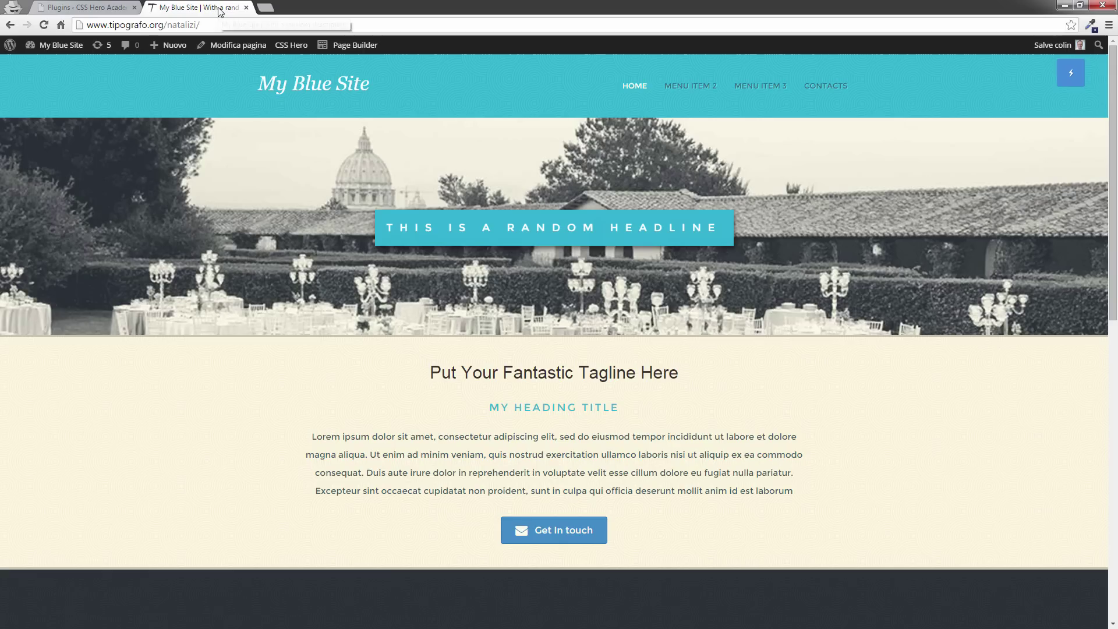
pyautogui.click(1072, 76)
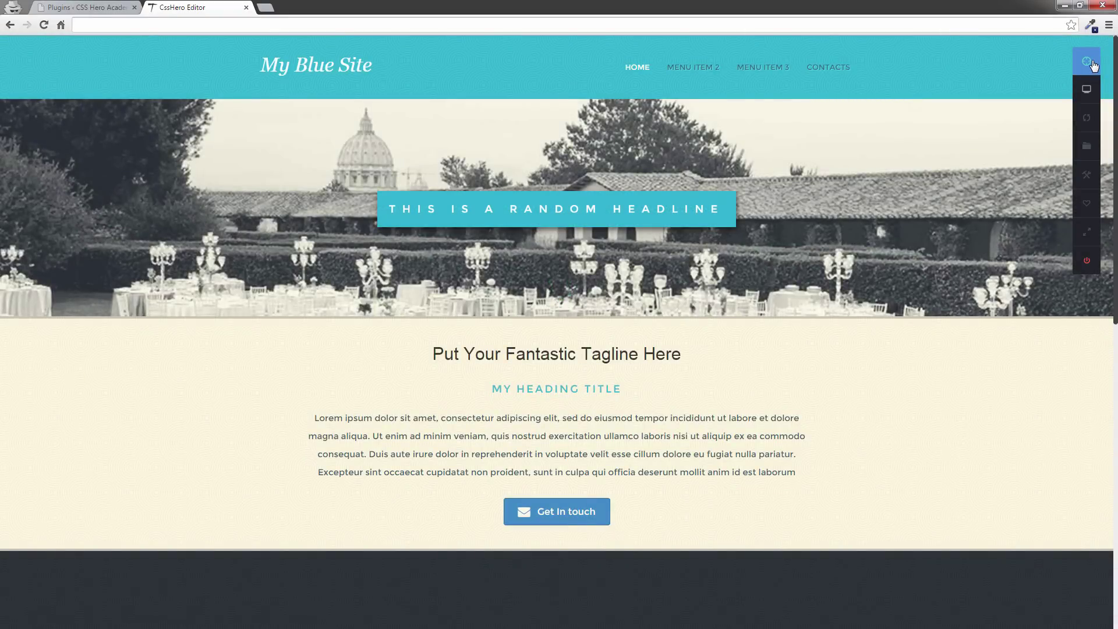
pyautogui.click(1087, 63)
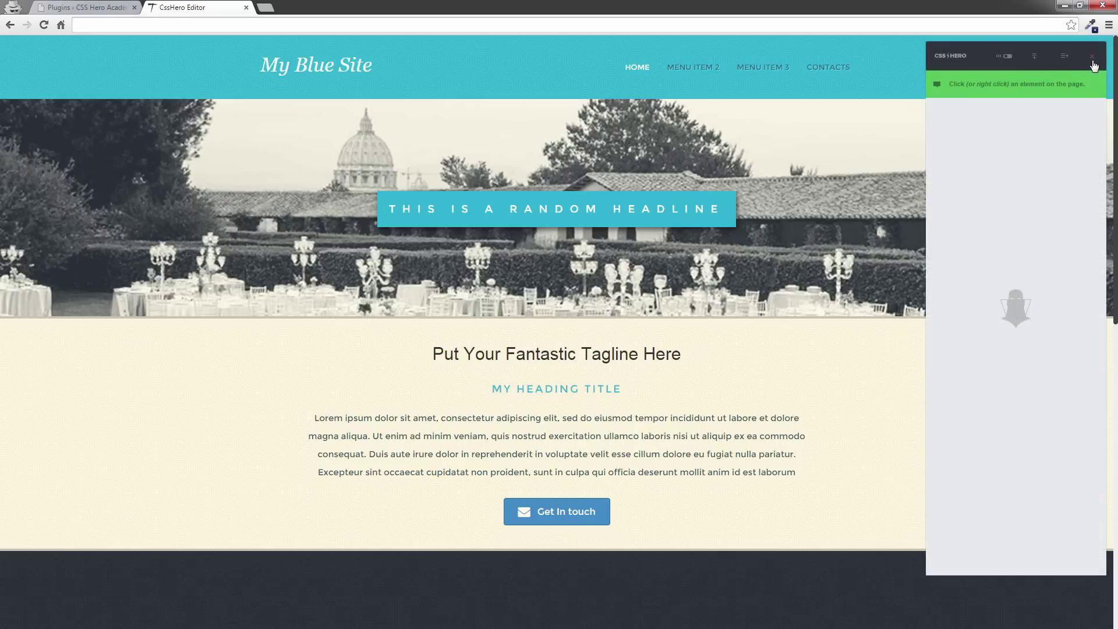
# - Toggle on the Inspector to list the page's CSS rules, including the heading-text rule
pyautogui.click(1006, 59)
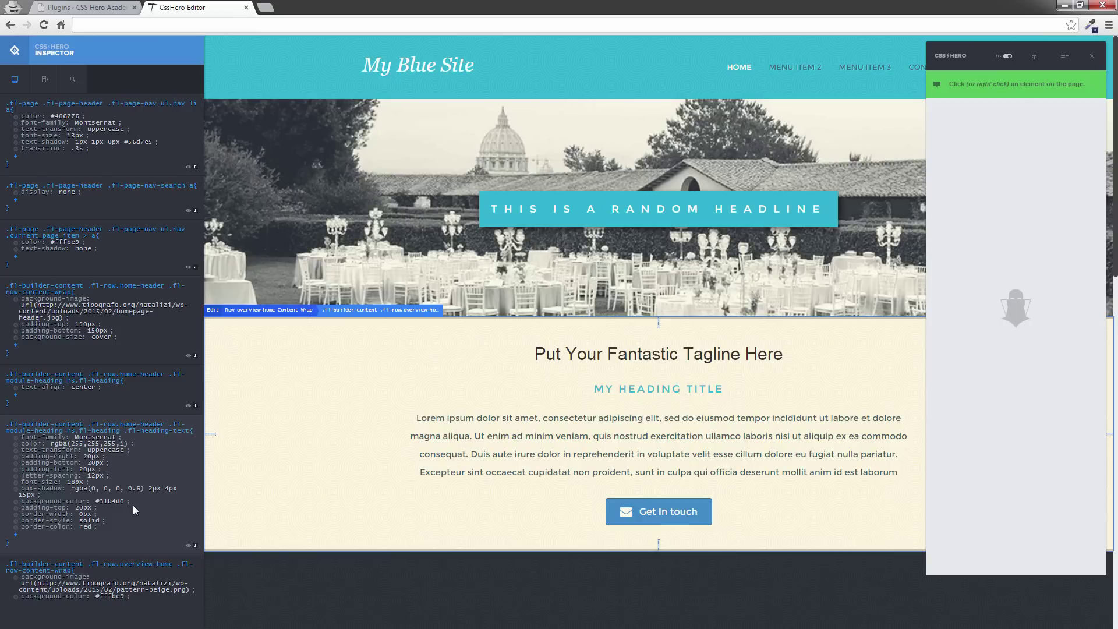
# - Change the H3 'MY HEADING TITLE' font size from 30px to 20px and save
pyautogui.rightClick(672, 391)
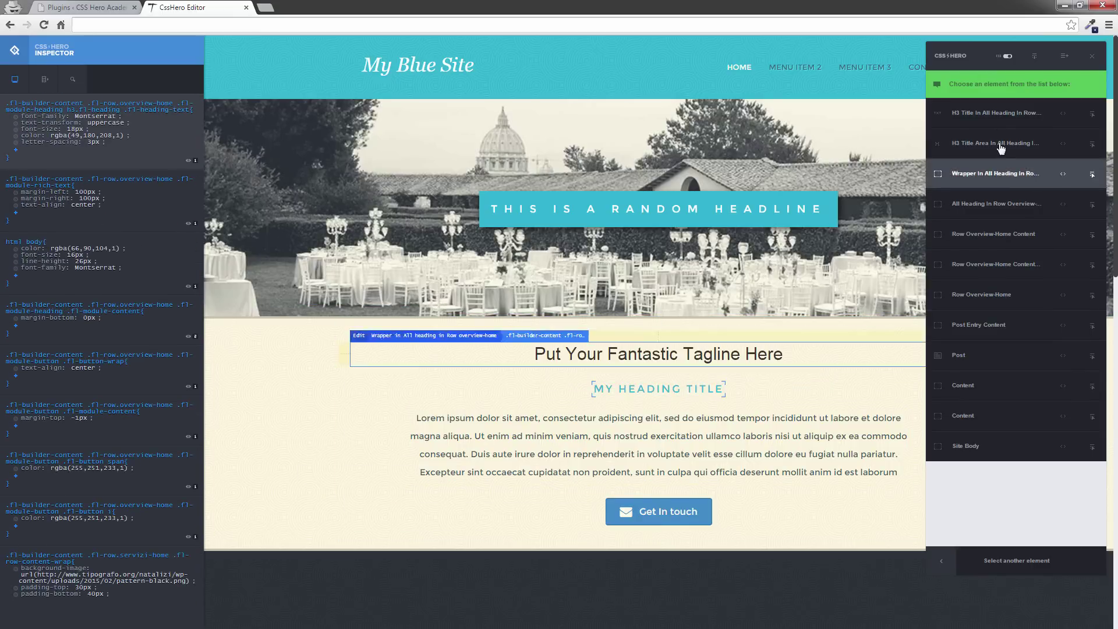
pyautogui.click(997, 114)
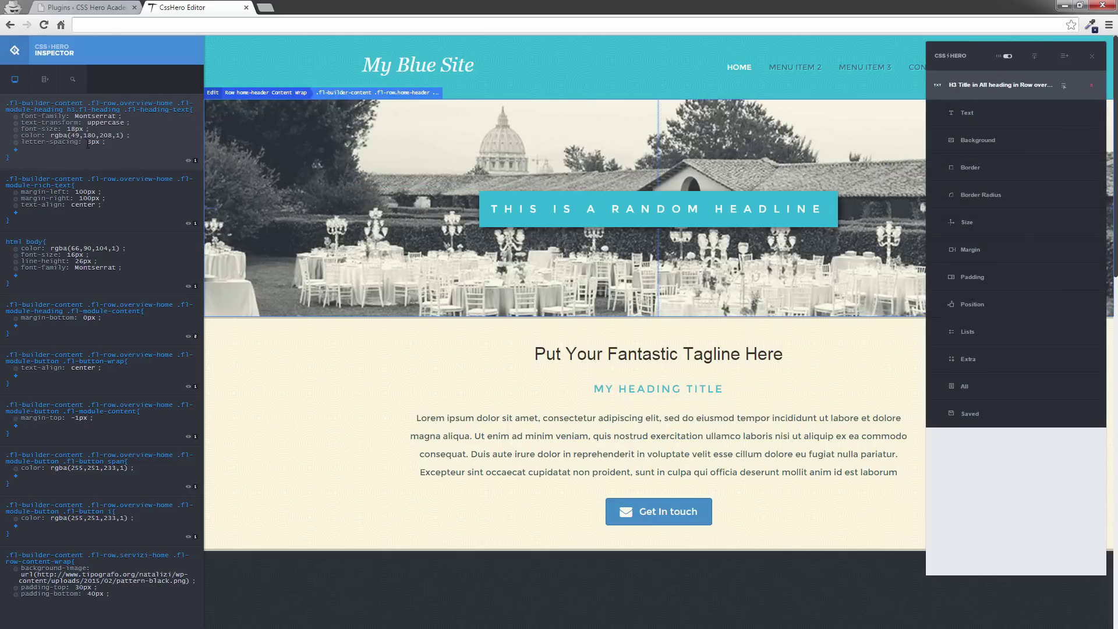
pyautogui.click(964, 114)
pyautogui.moveTo(970, 225); pyautogui.dragTo(992, 227)
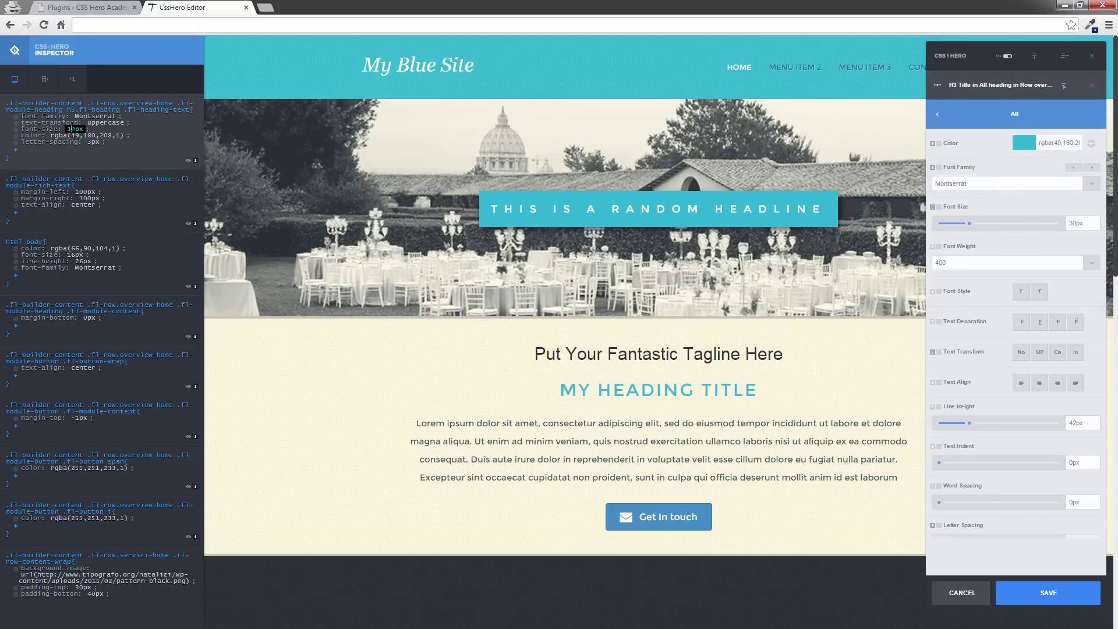
pyautogui.press('Down')
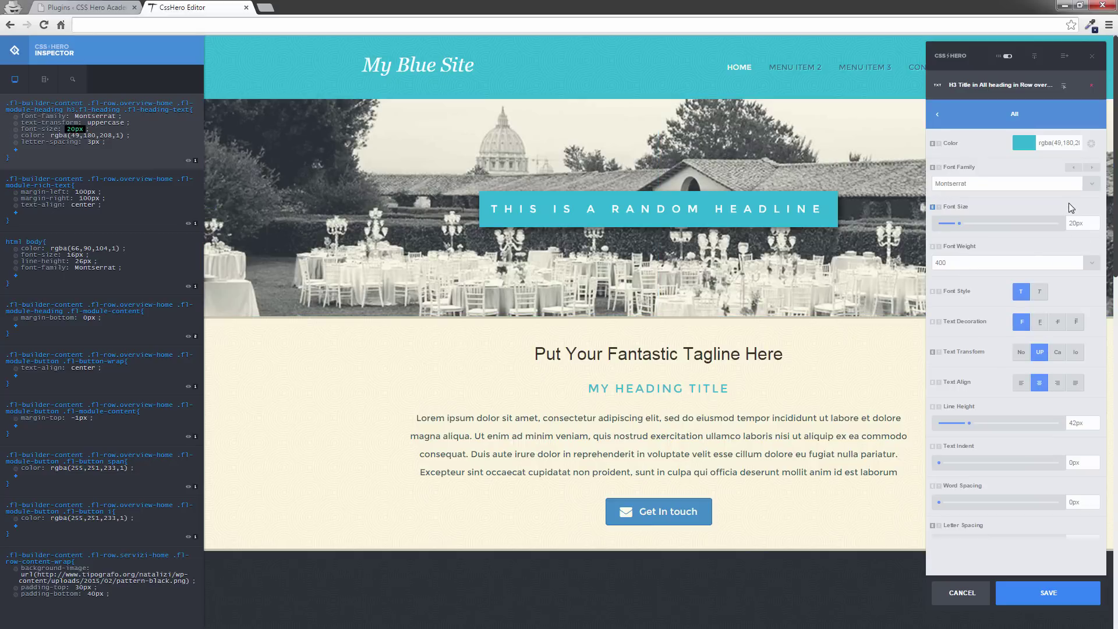
pyautogui.click(1048, 593)
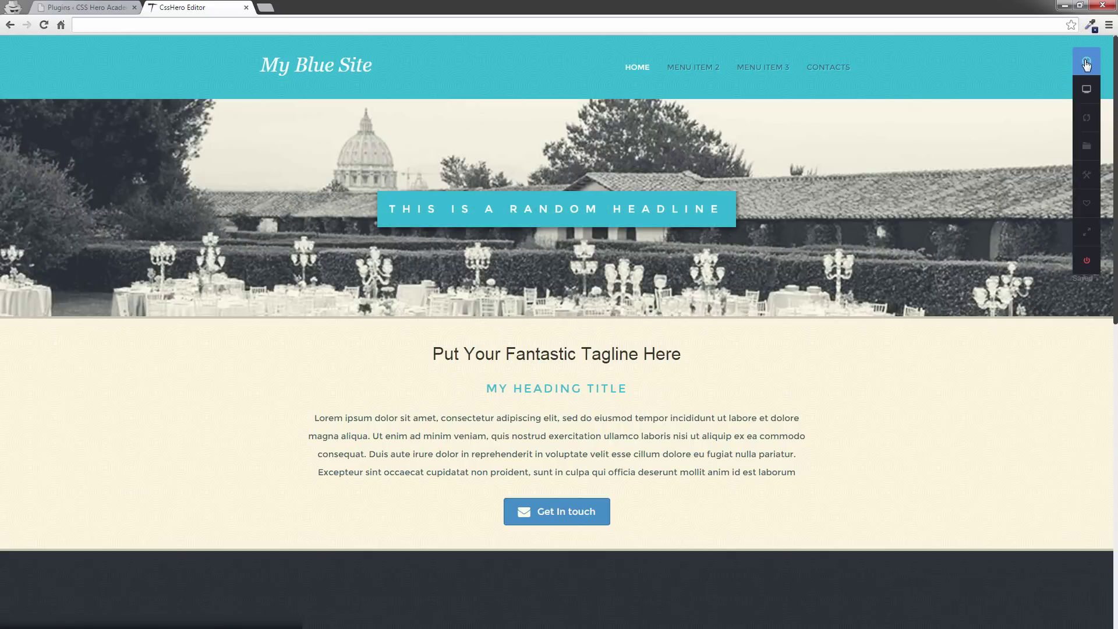
# - Reopen the editor and Inspector, then set the H2 tagline's text color to #ff0000
pyautogui.click(1087, 64)
pyautogui.click(1009, 58)
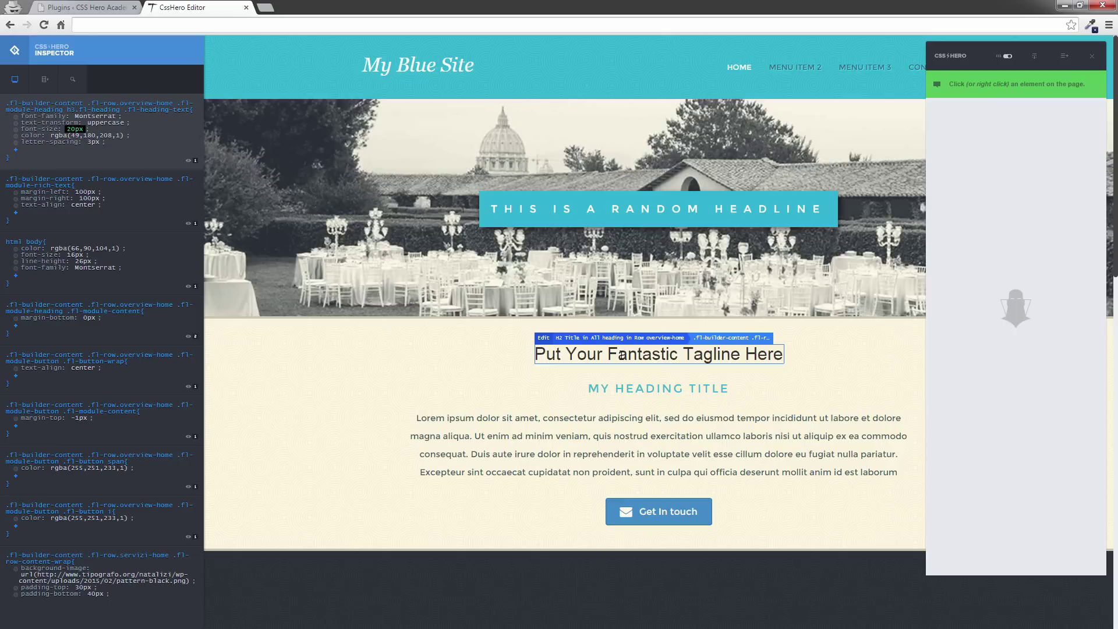
pyautogui.click(622, 354)
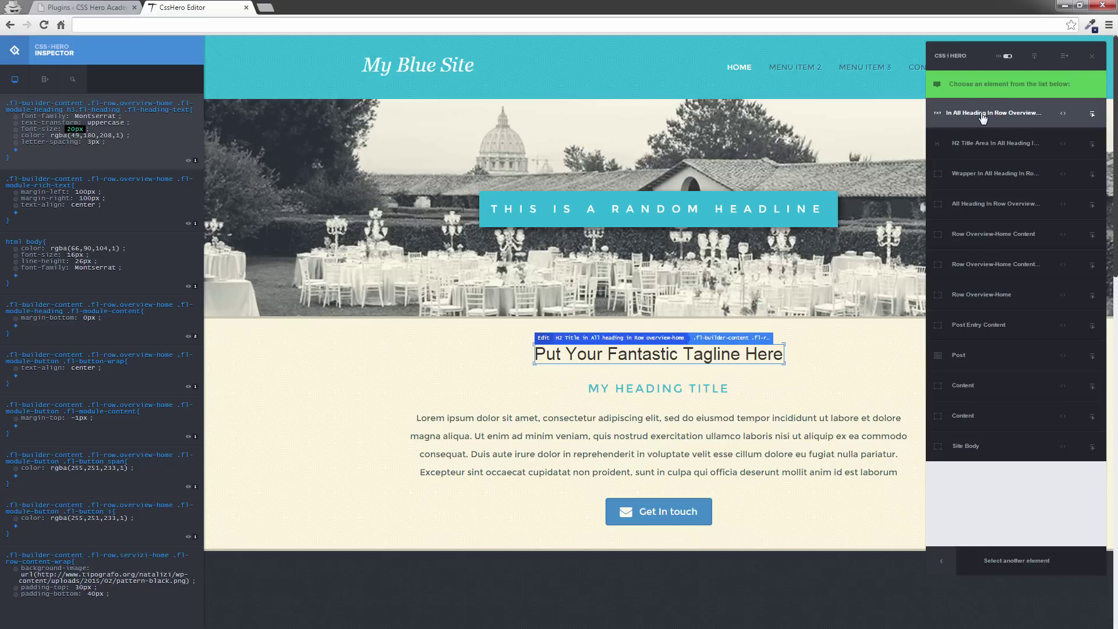
pyautogui.click(983, 114)
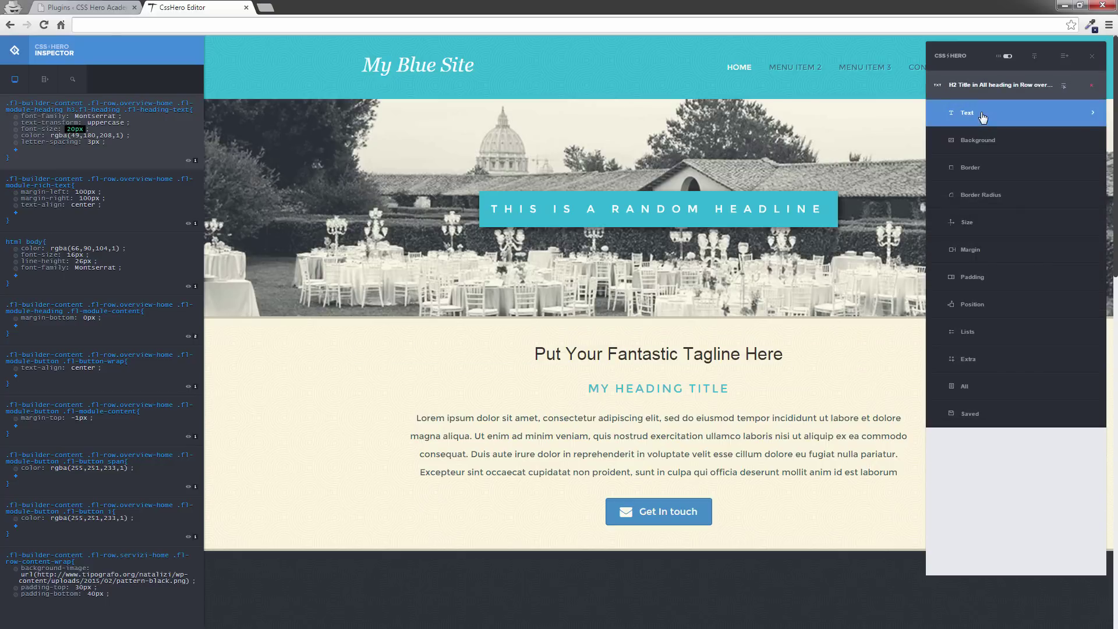
pyautogui.click(983, 117)
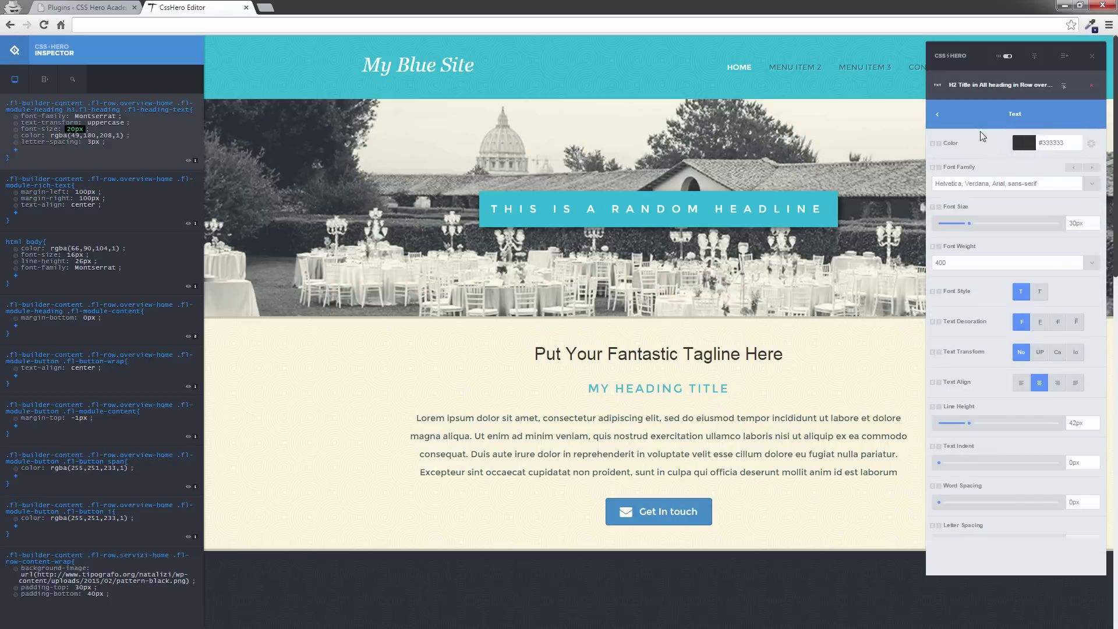
pyautogui.click(1023, 143)
pyautogui.click(1021, 216)
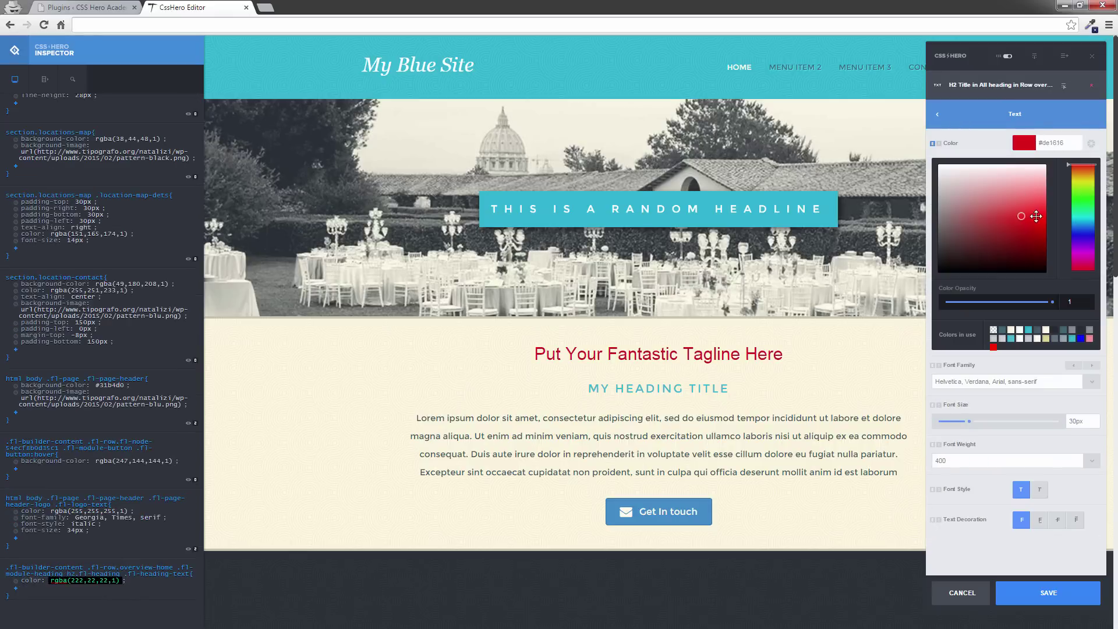
pyautogui.moveTo(1036, 216); pyautogui.dragTo(1053, 218)
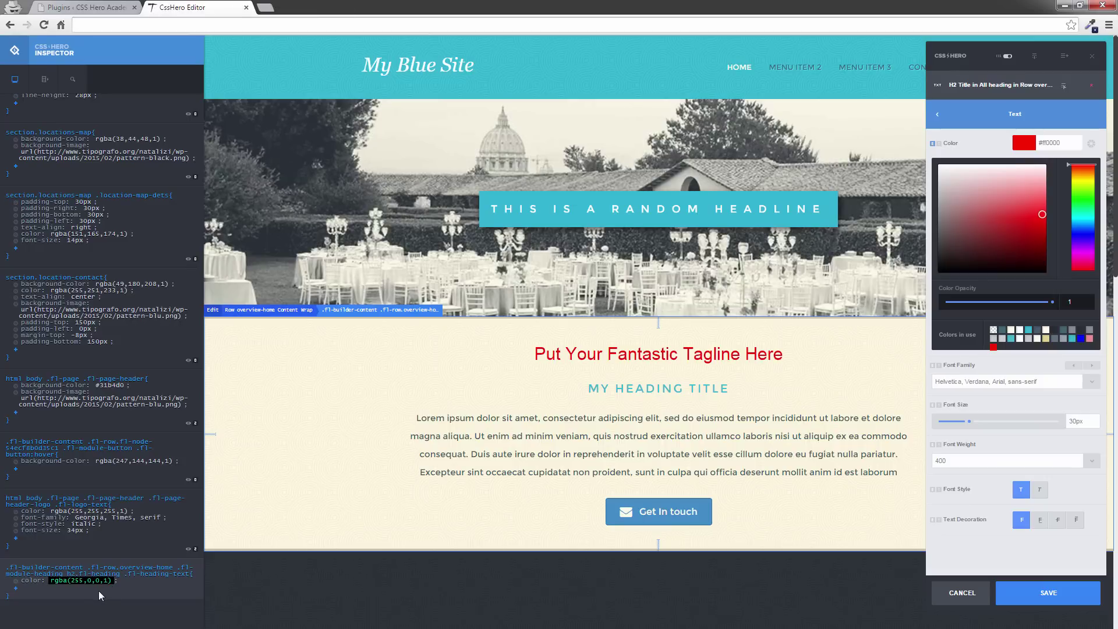
# - Give the red tagline uppercase Text Transform and Bold Font Weight, then save
pyautogui.click(1032, 144)
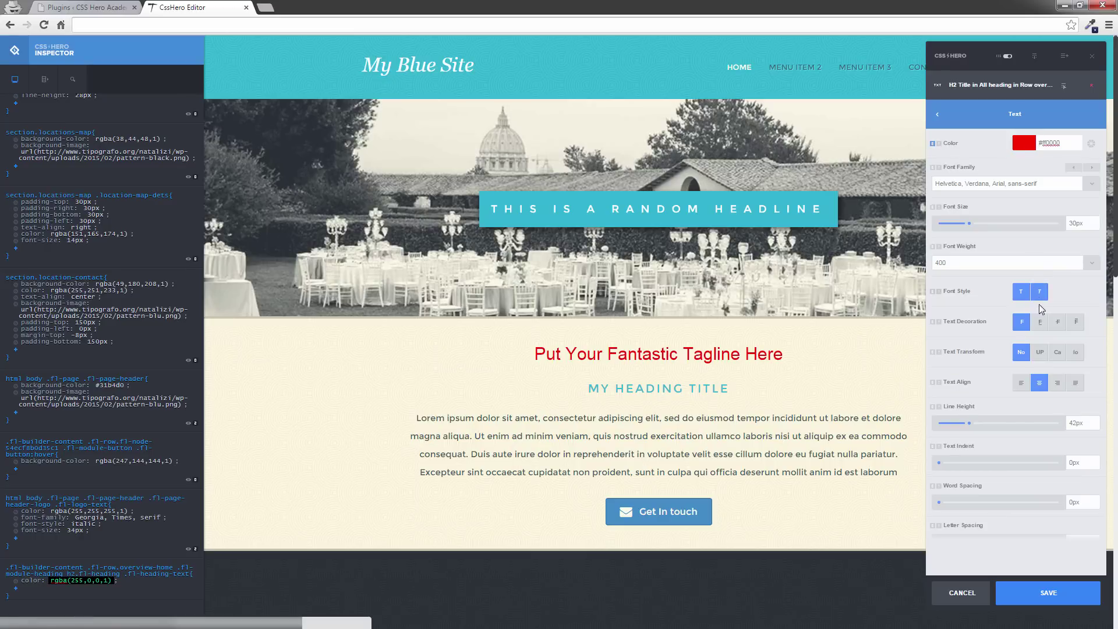
pyautogui.click(1041, 356)
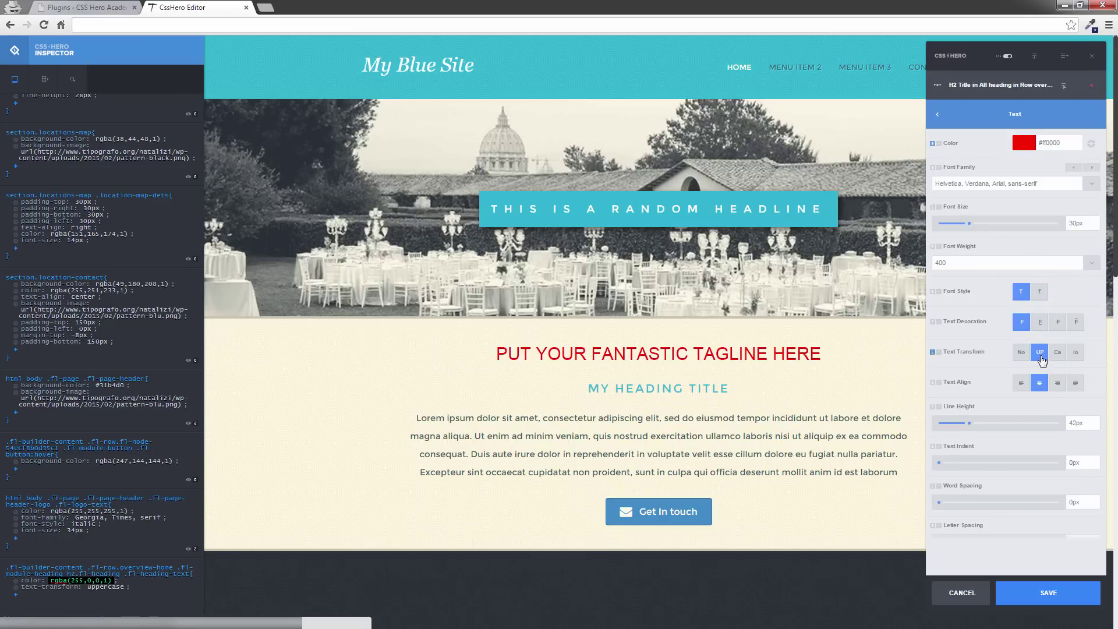
pyautogui.click(1093, 267)
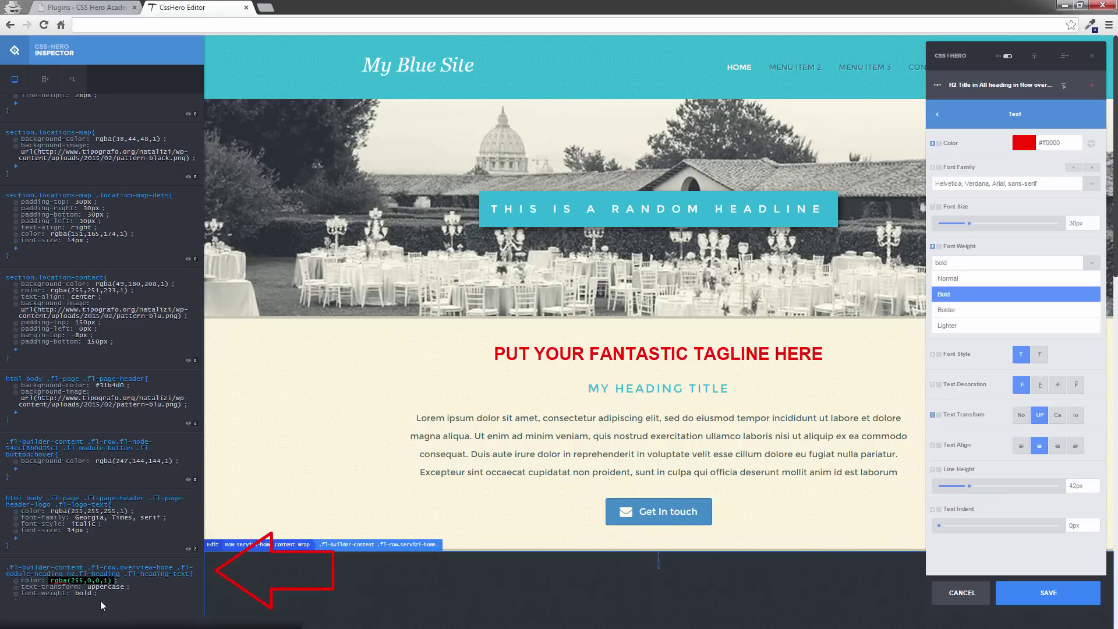
pyautogui.click(1056, 601)
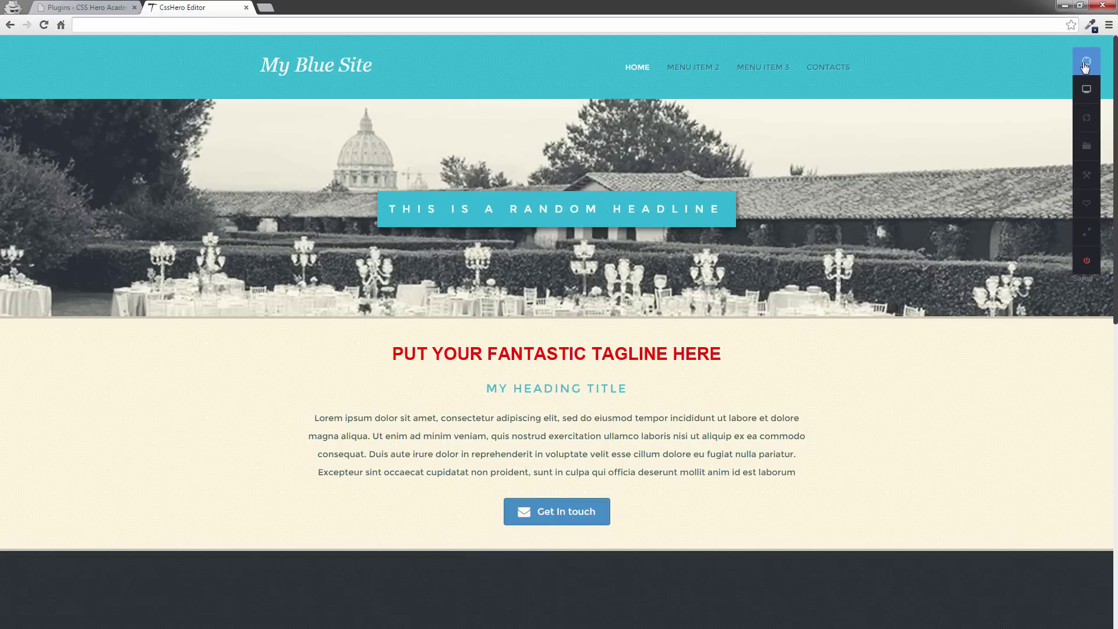
pyautogui.click(1086, 65)
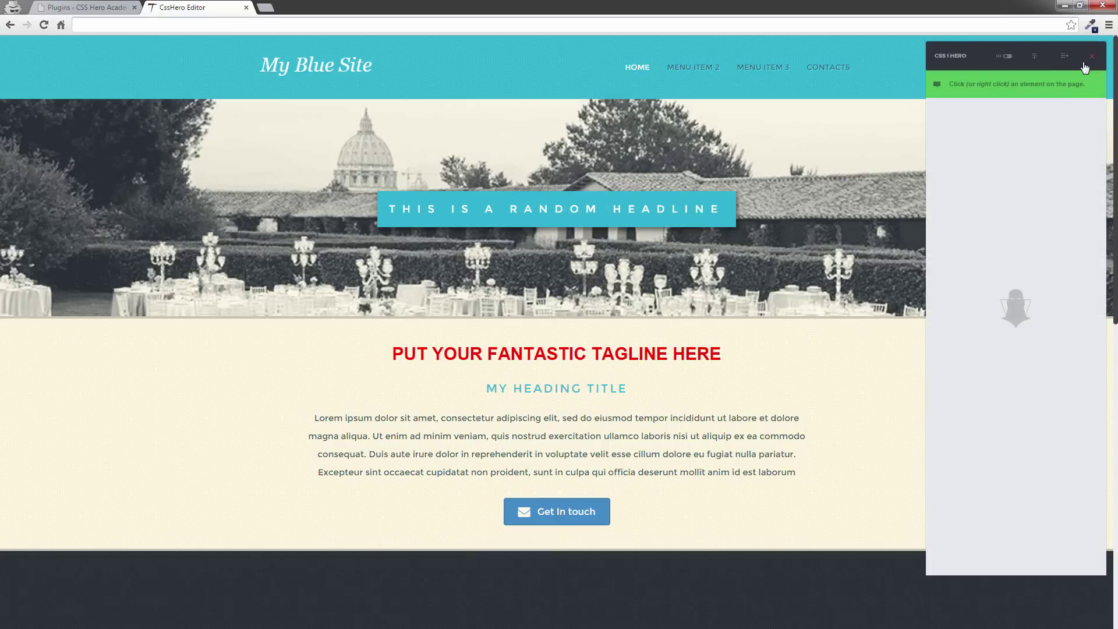
pyautogui.click(1008, 59)
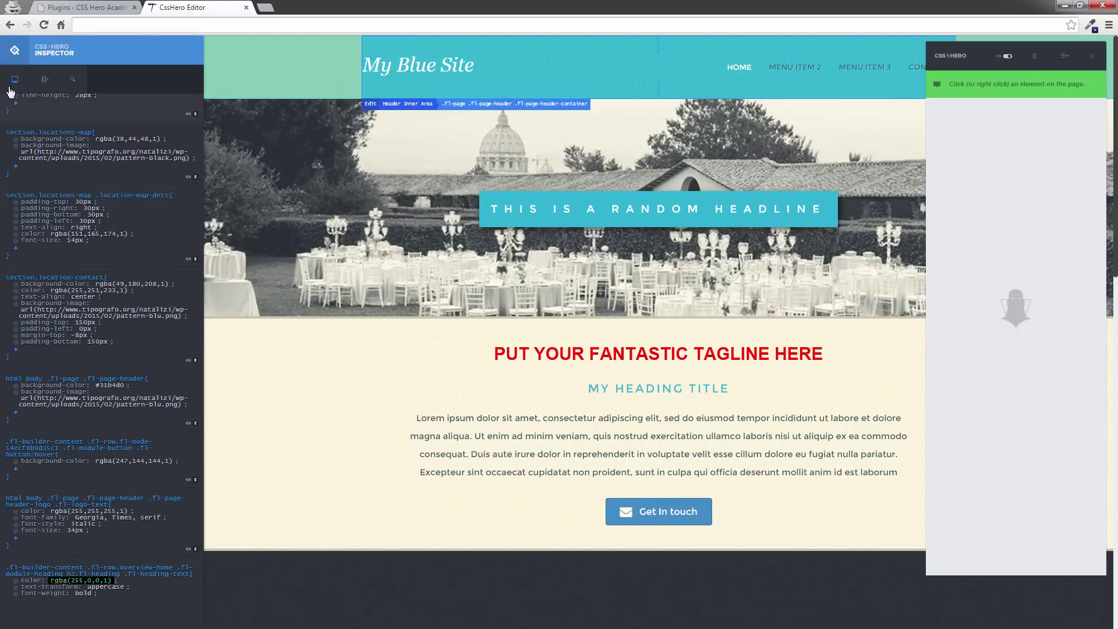
pyautogui.moveTo(11, 90)
pyautogui.click(49, 91)
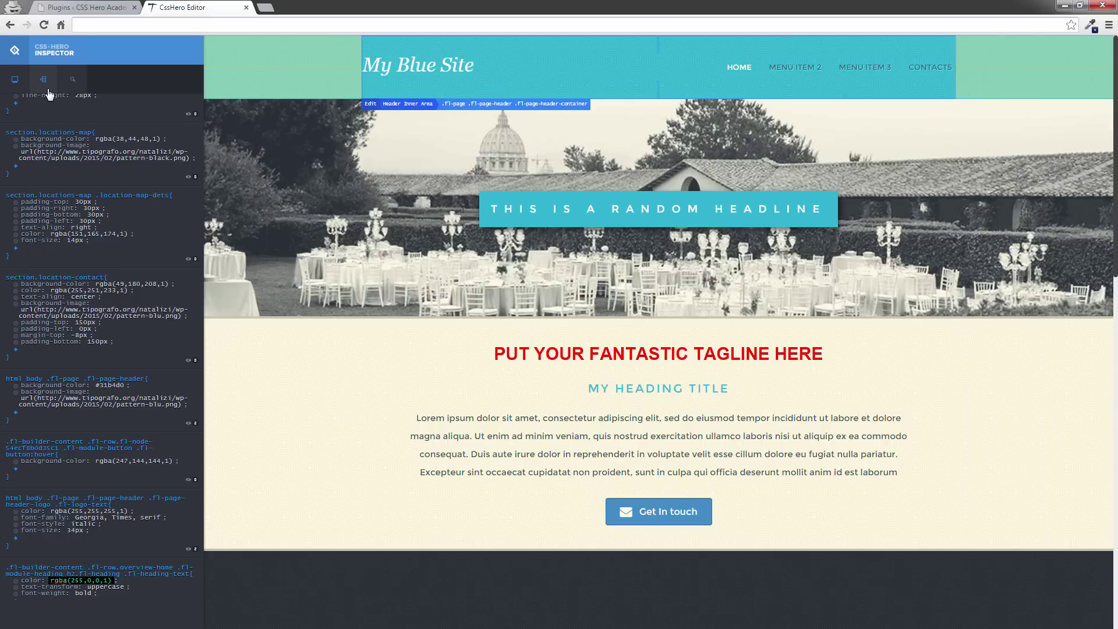
pyautogui.click(49, 93)
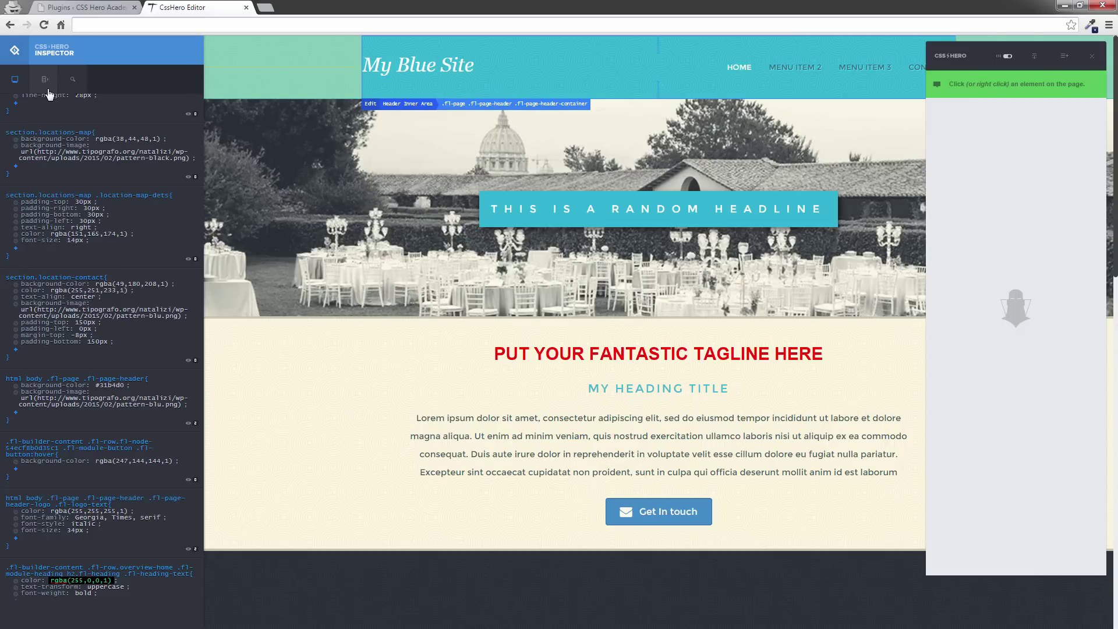
pyautogui.click(72, 80)
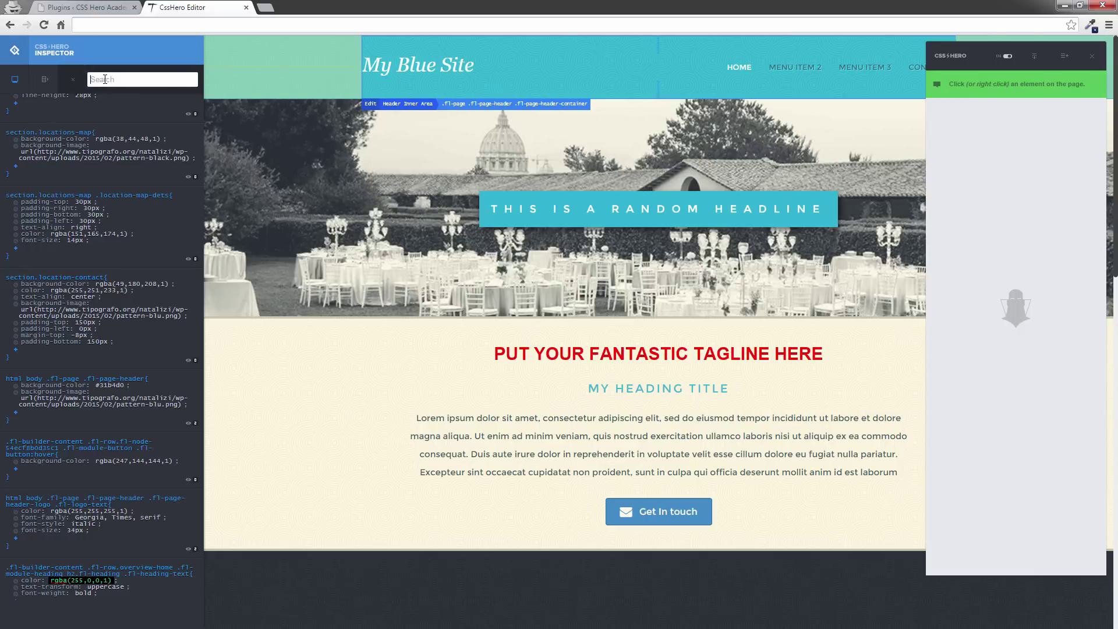
pyautogui.write('h2')
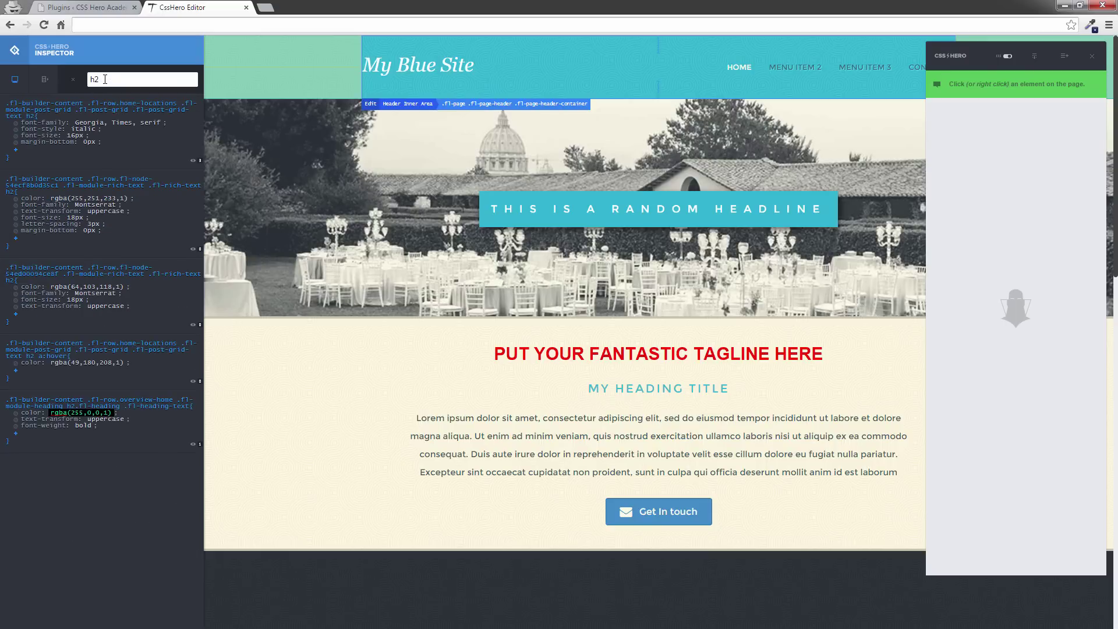
pyautogui.press('BackSpace')
pyautogui.press('BackSpace')
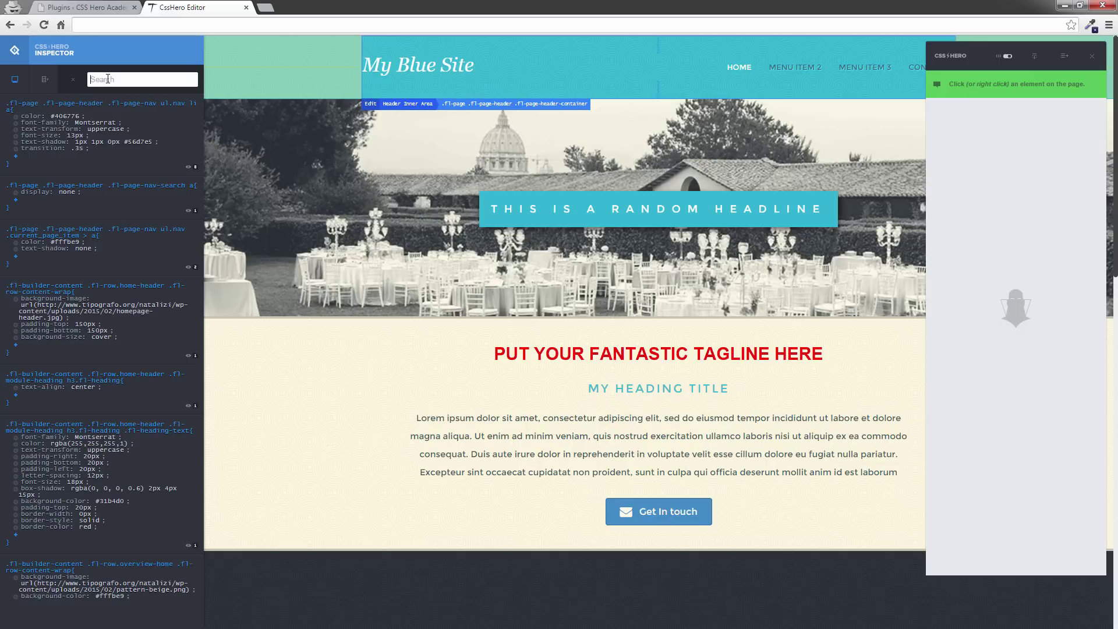
pyautogui.click(17, 82)
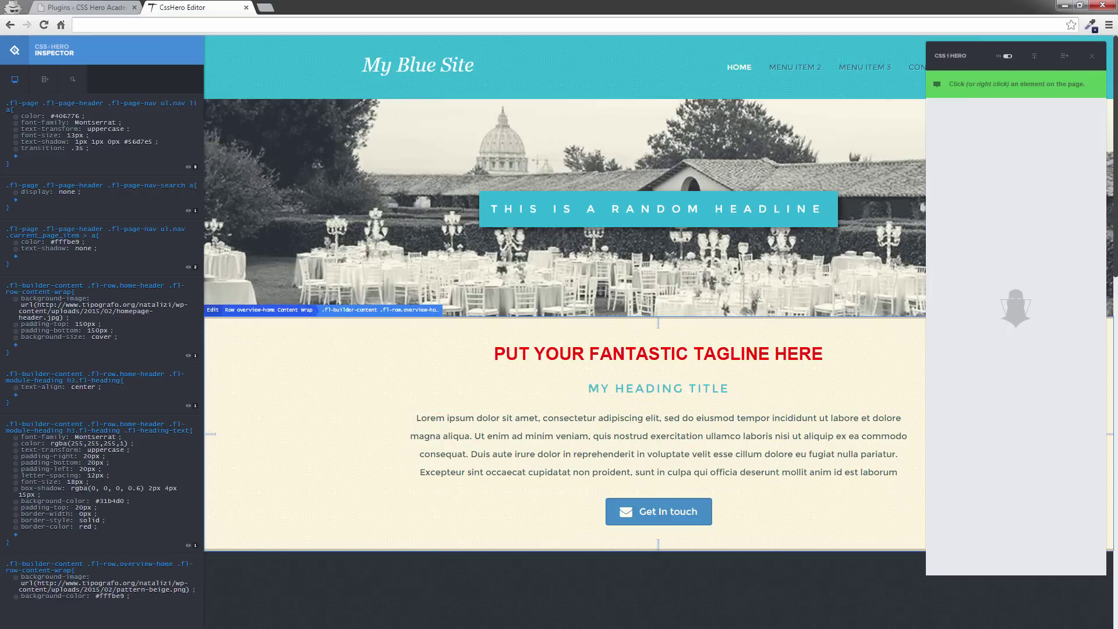
# - In phone view, change the tagline's media-query font size from 36px to 16px and save
pyautogui.moveTo(14, 82)
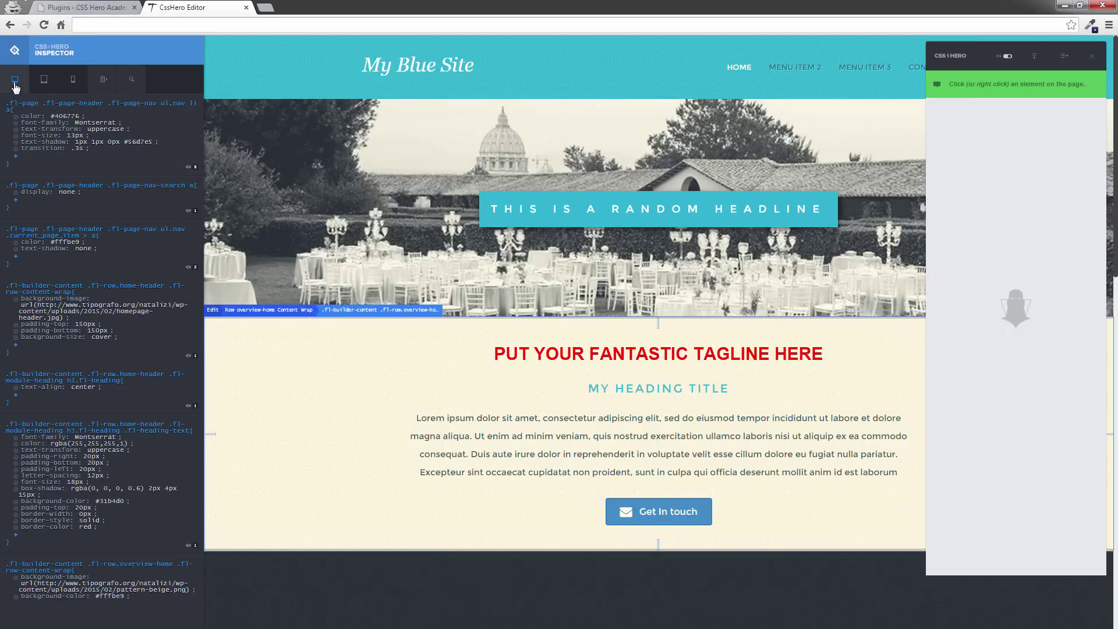
pyautogui.click(74, 88)
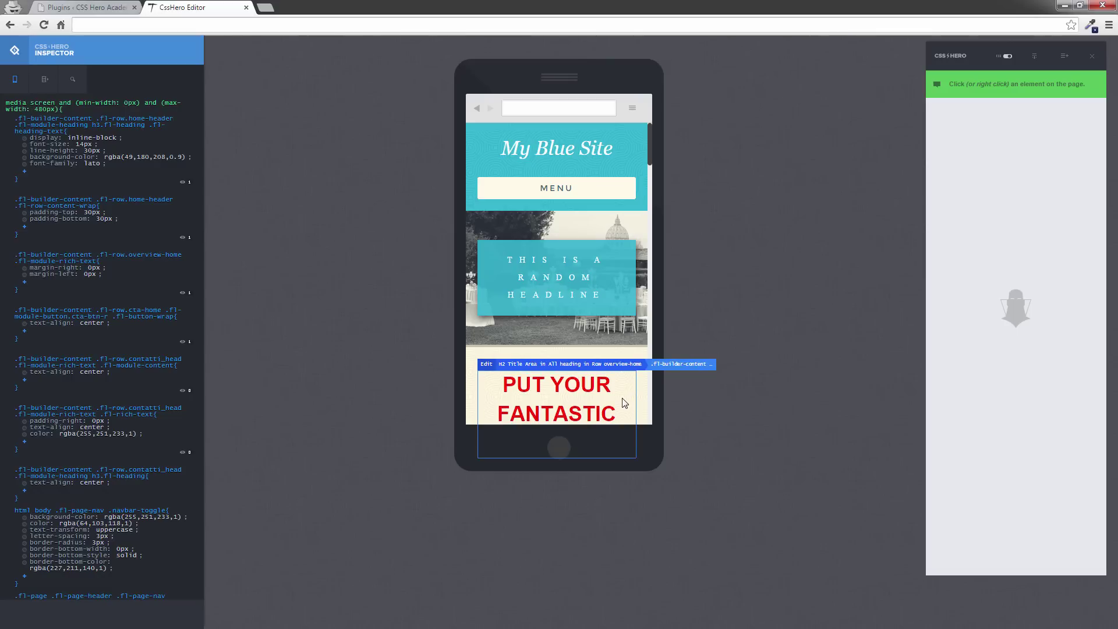
pyautogui.scroll(-1, 624, 401)
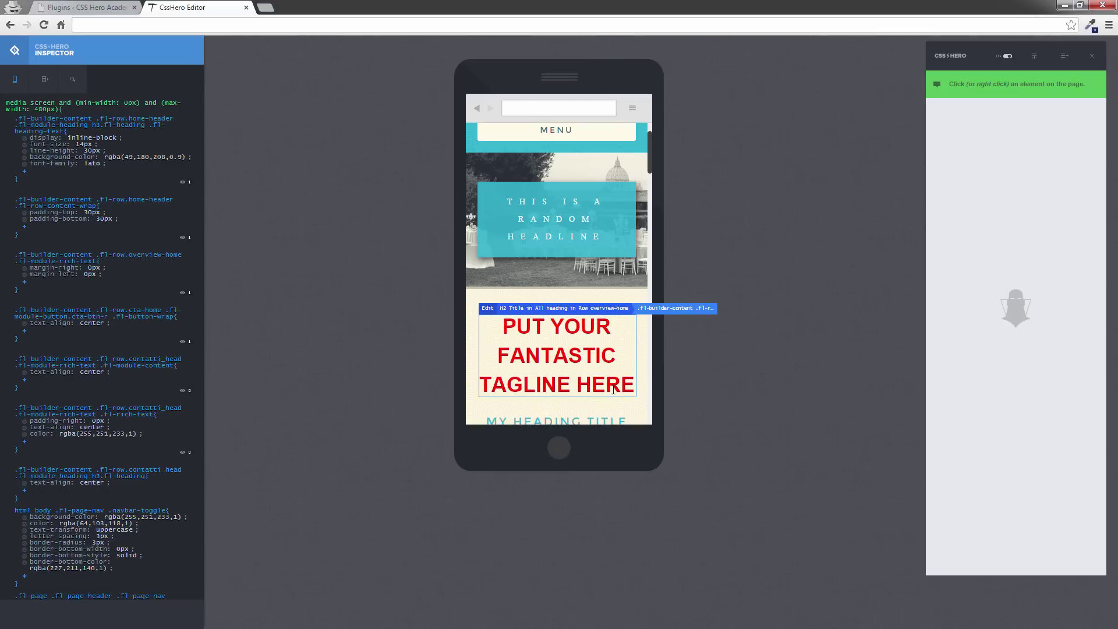
pyautogui.click(561, 389)
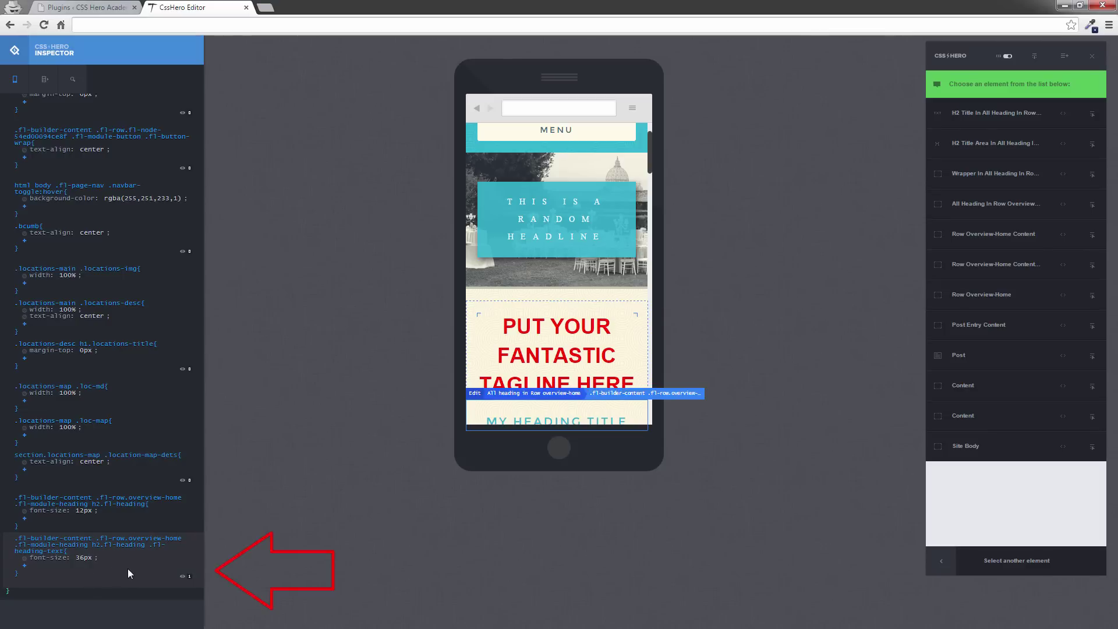
pyautogui.click(80, 558)
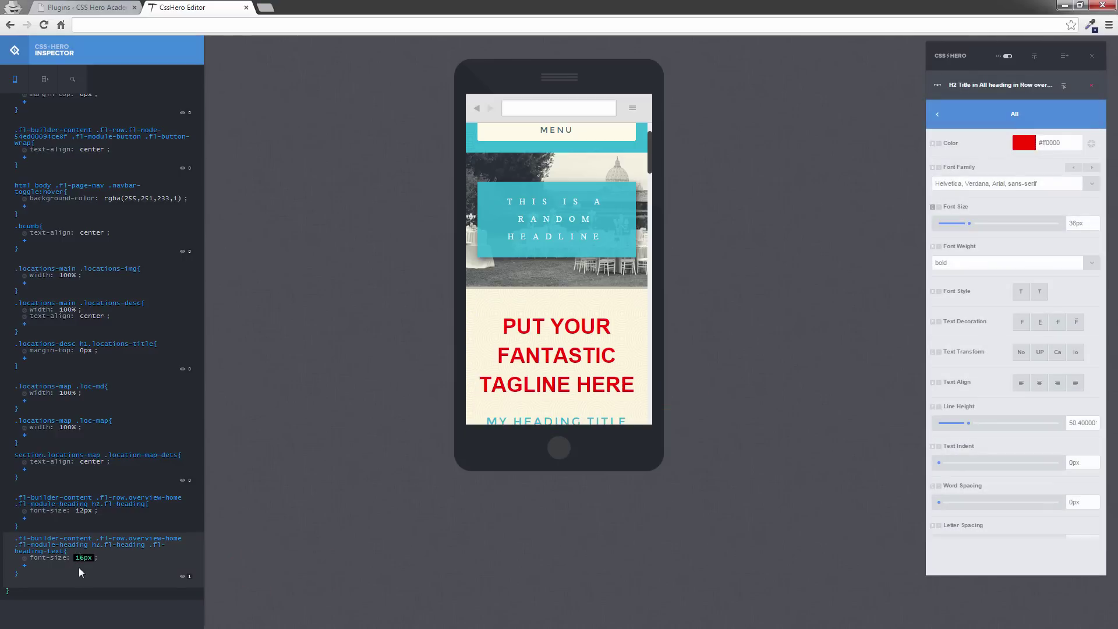
pyautogui.press('Return')
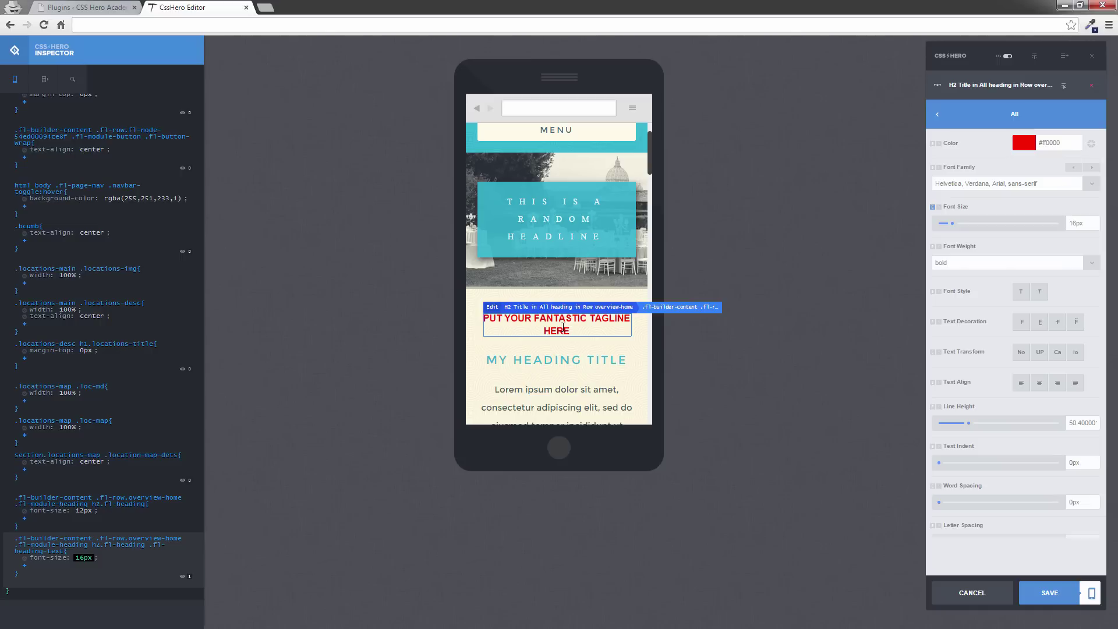
pyautogui.click(1047, 594)
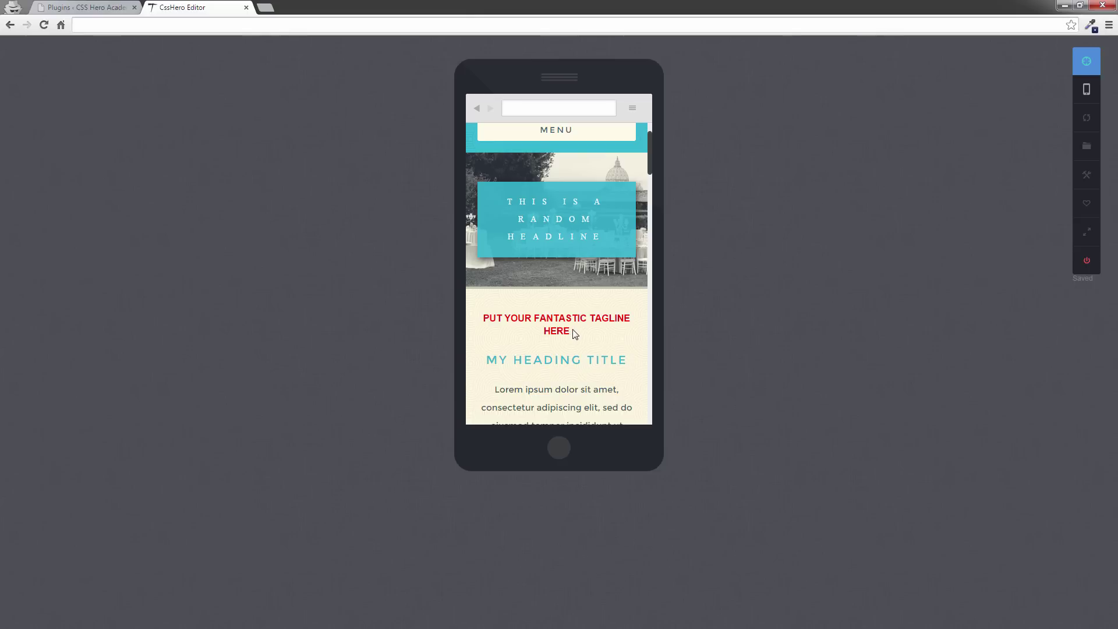
# - Switch the preview back to desktop width and reopen the style editor with the Inspector
pyautogui.moveTo(1087, 91)
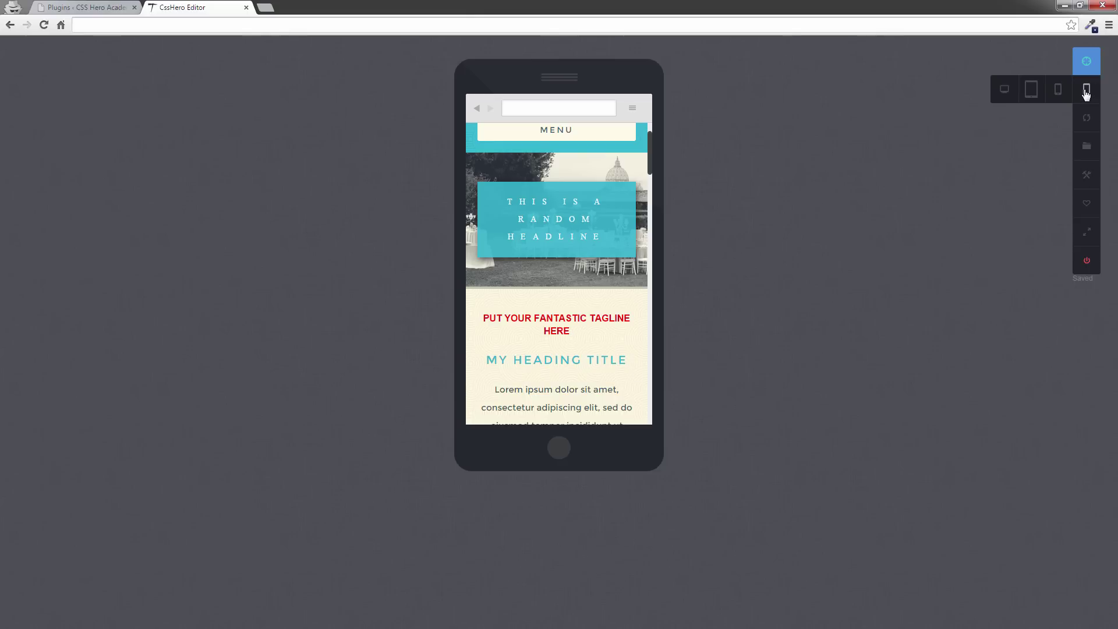
pyautogui.click(1004, 94)
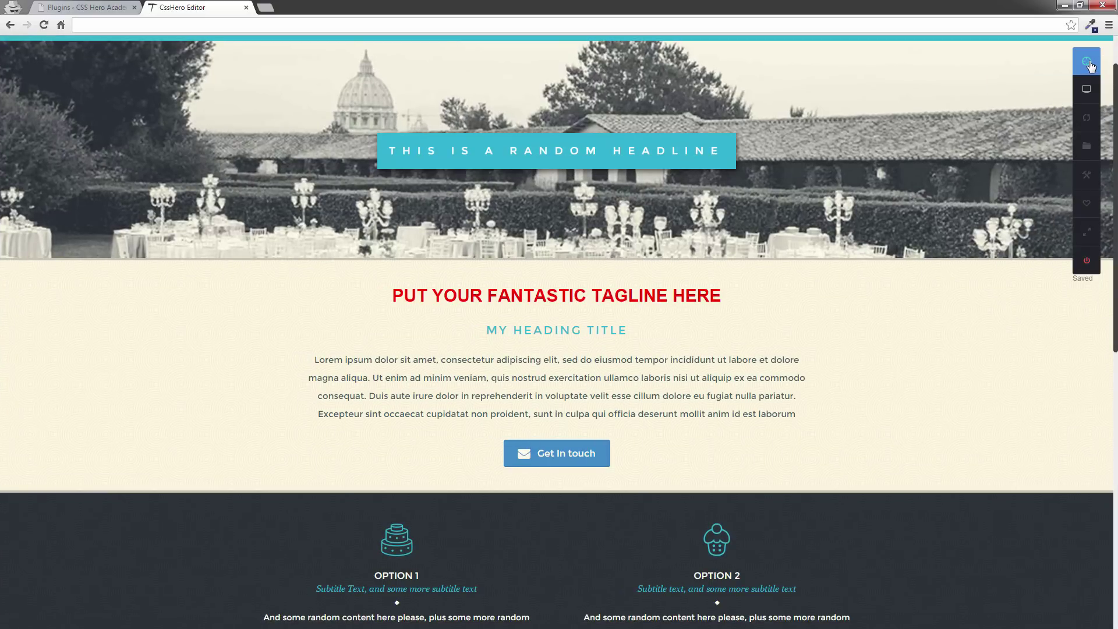
pyautogui.click(1088, 63)
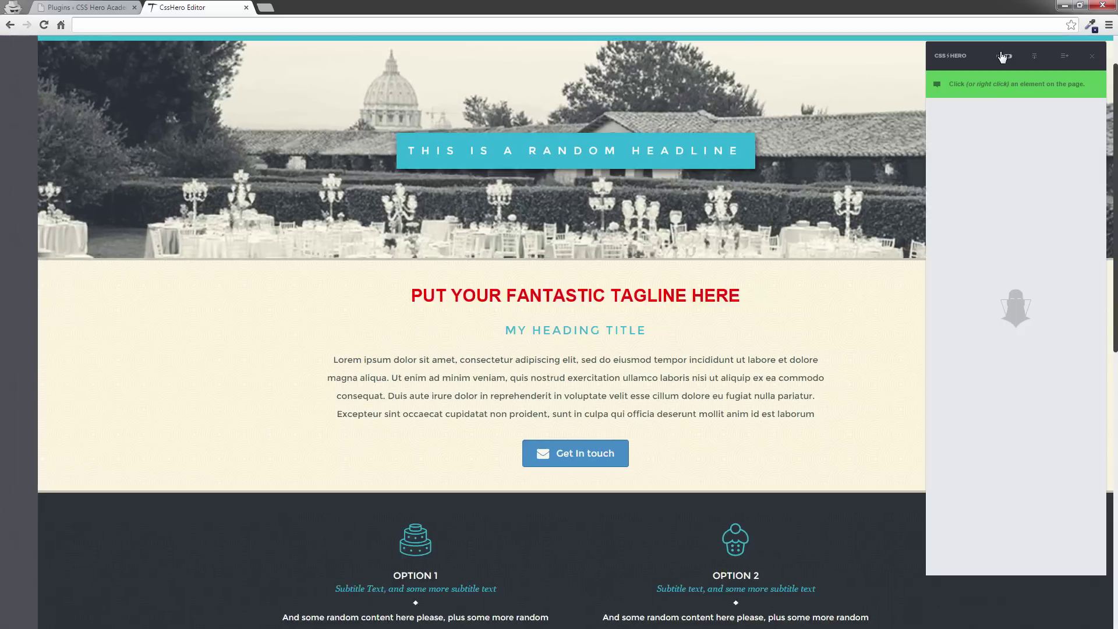
pyautogui.click(1003, 56)
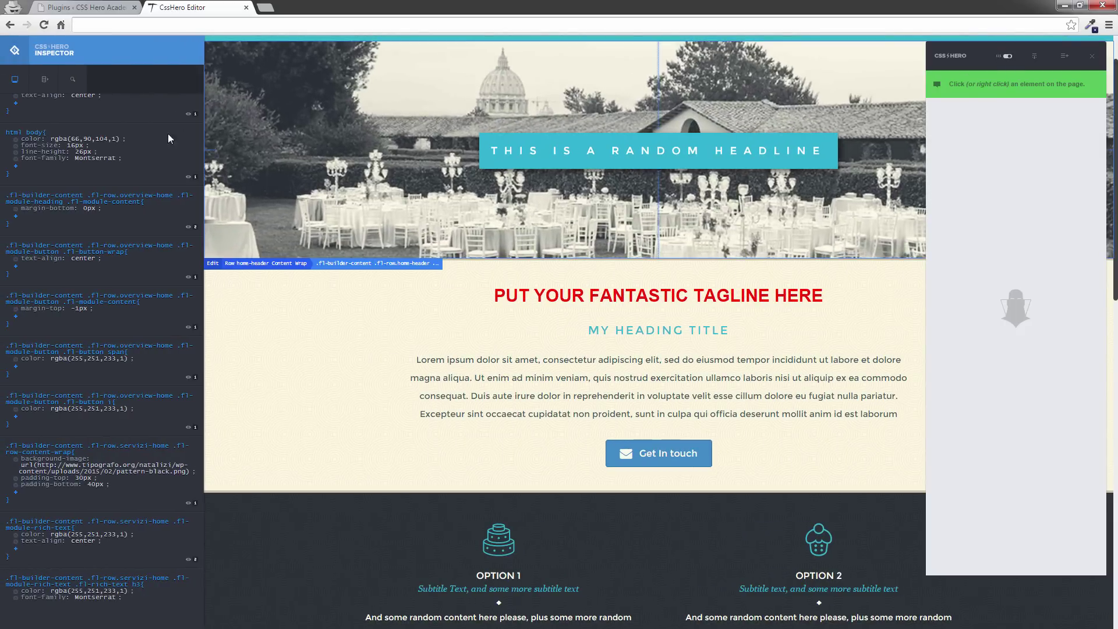
# - Delete the tagline's font-weight: bold rule, then toggle text-transform: uppercase off and back on
pyautogui.rightClick(639, 293)
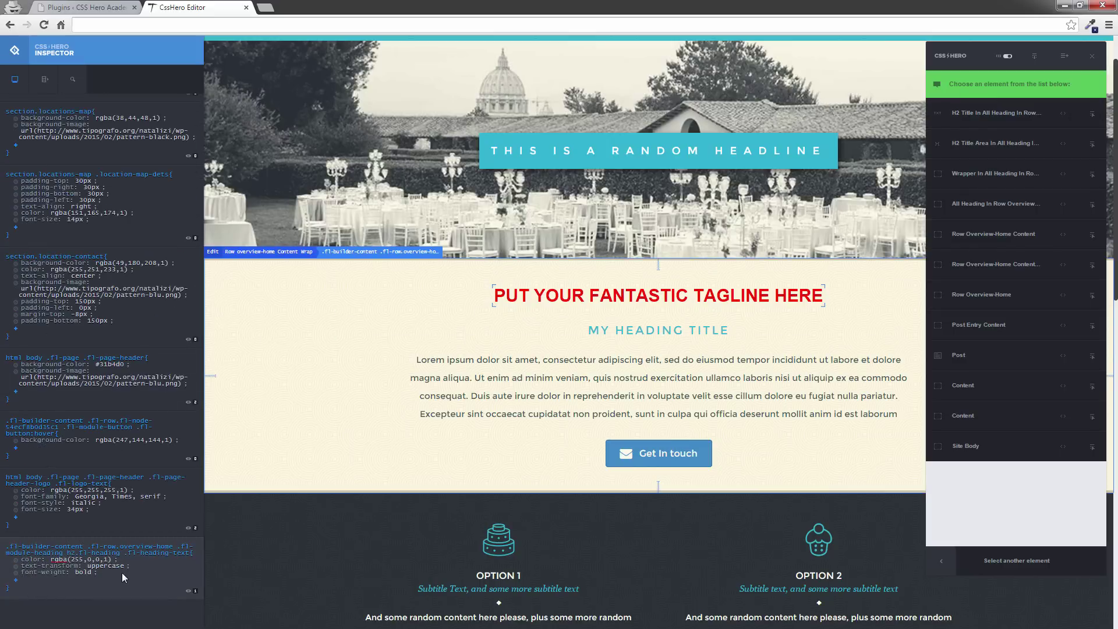
pyautogui.click(15, 574)
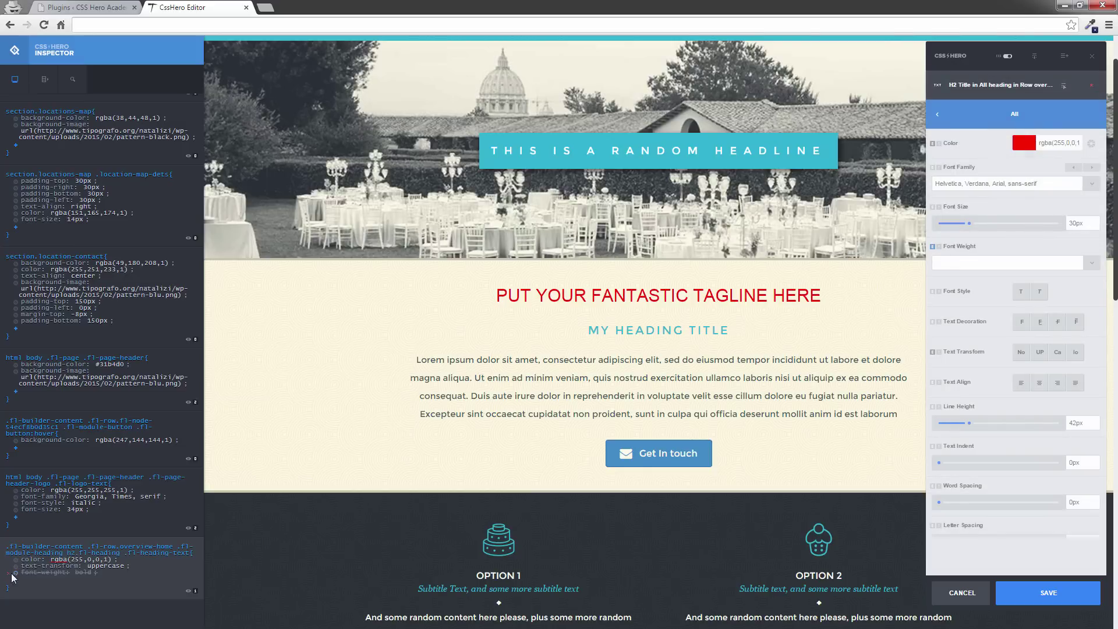
pyautogui.click(9, 577)
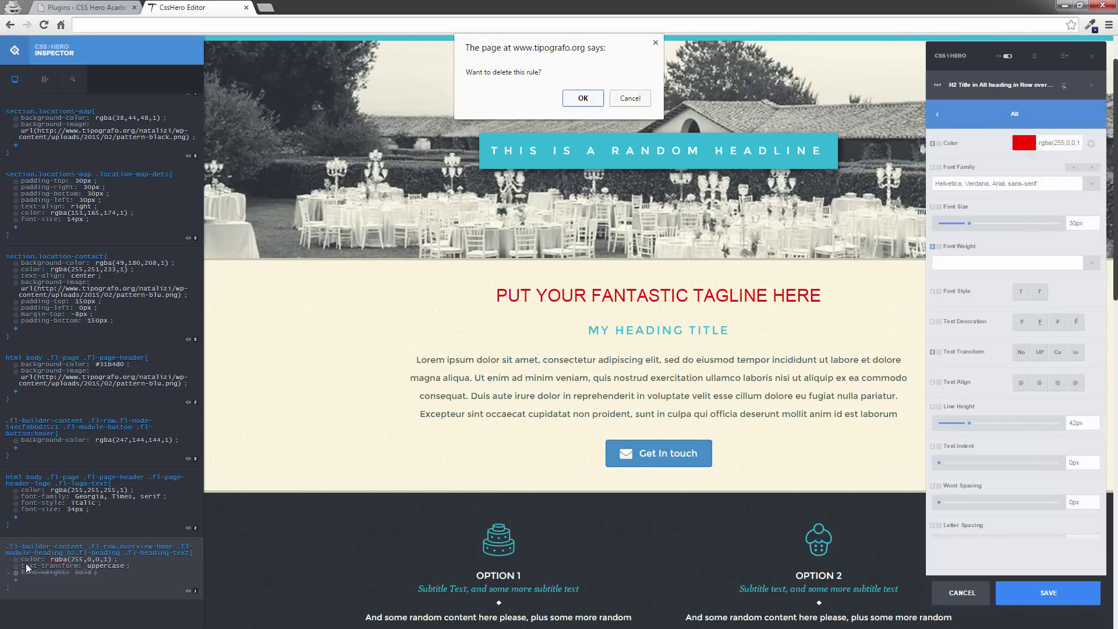
pyautogui.click(576, 97)
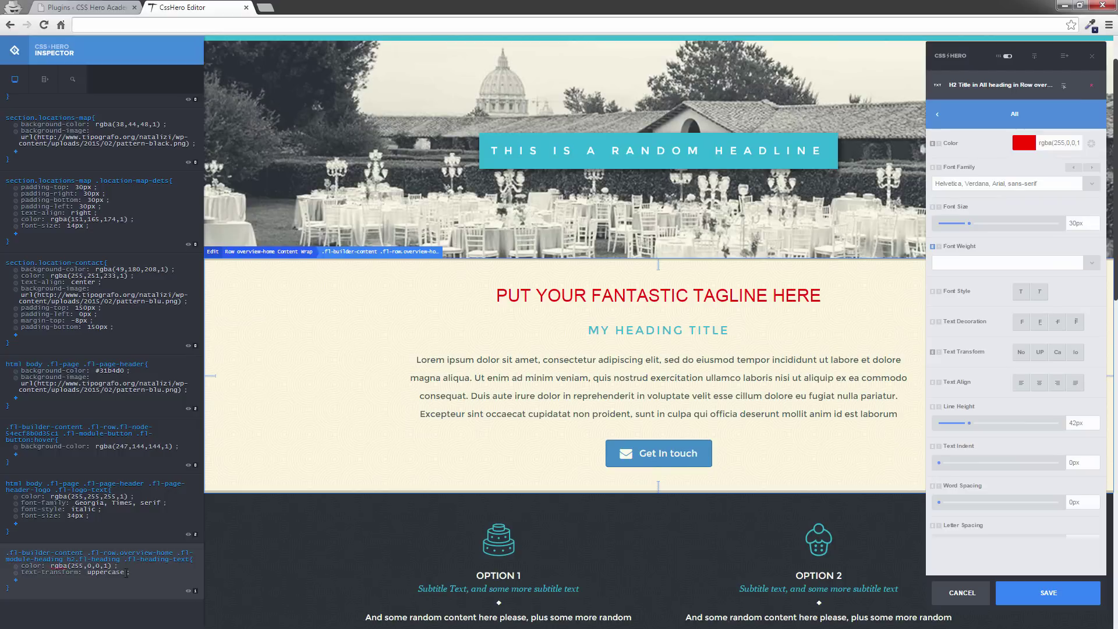
pyautogui.click(15, 574)
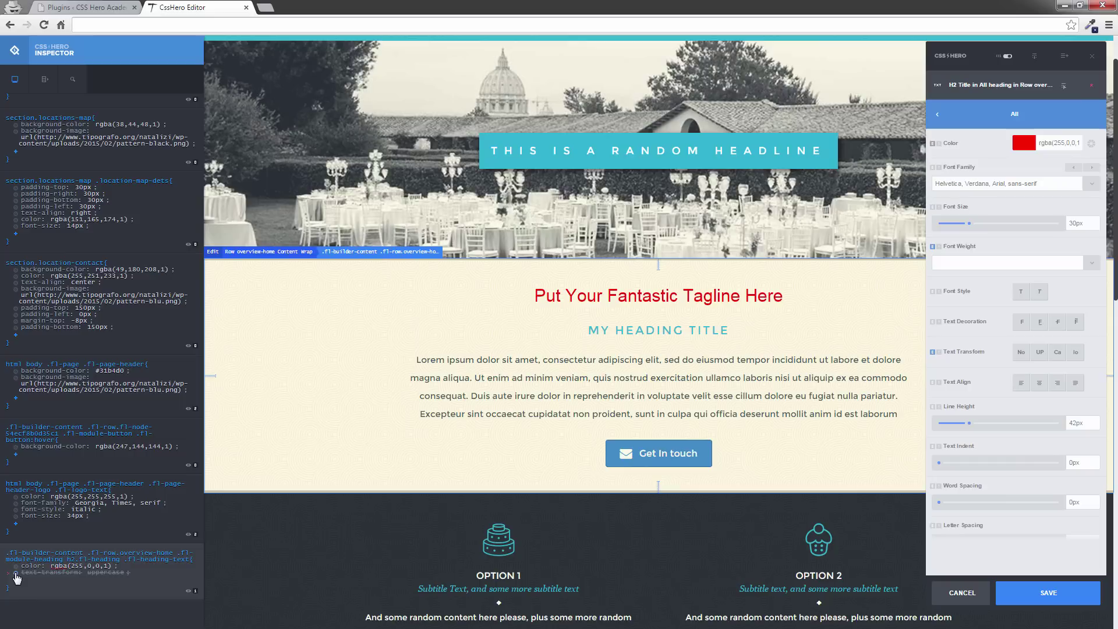
pyautogui.click(16, 575)
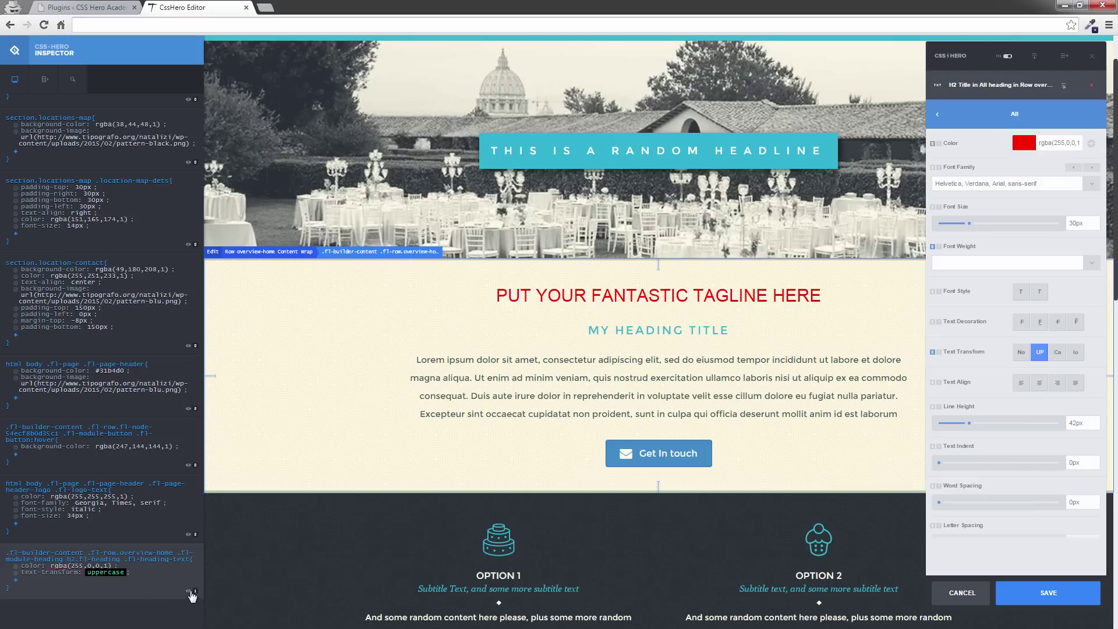
# - Select the tagline to list its surrounding elements, from the H2 title up to Site Body
pyautogui.moveTo(193, 593)
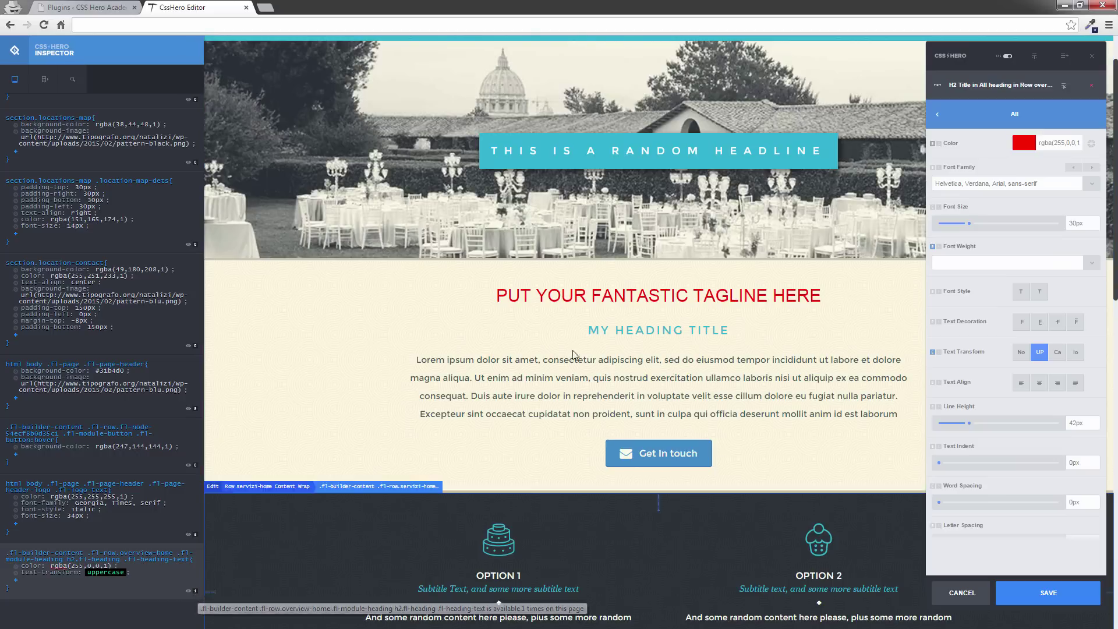
pyautogui.click(646, 297)
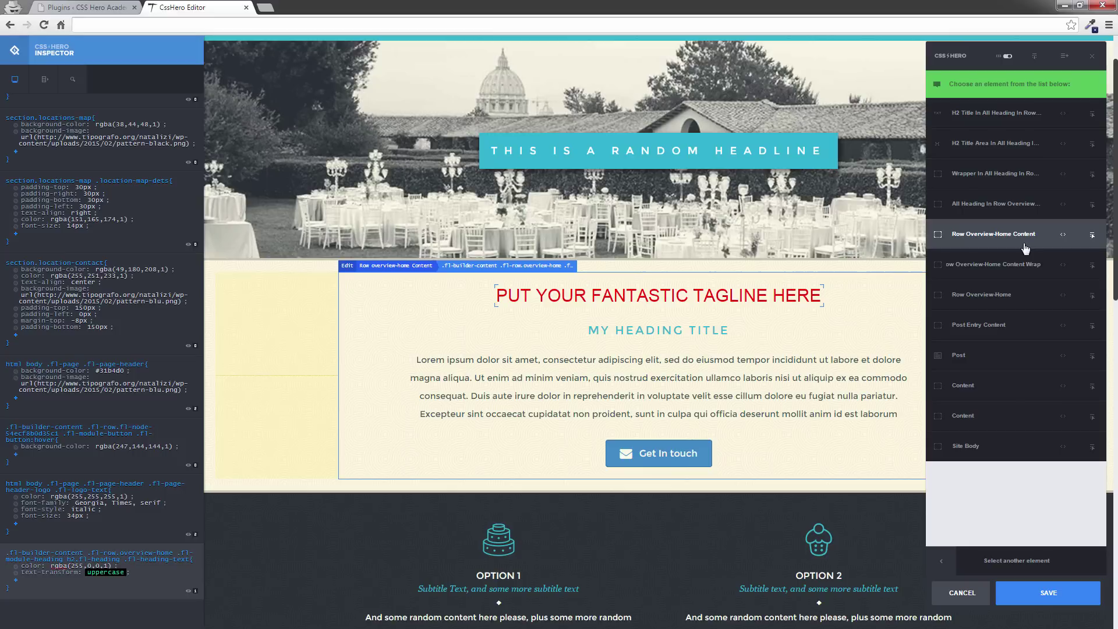